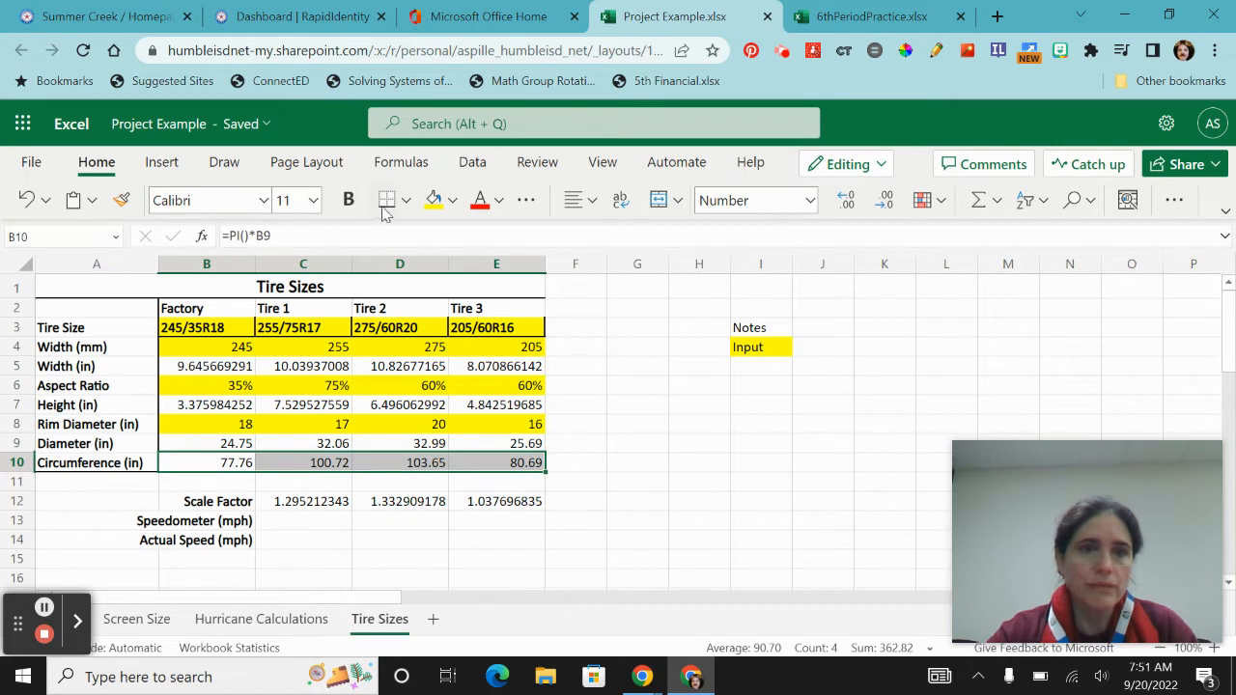
- Apply a bottom border to the circumference row cells B10:E10
left_click(386, 200)
left_click(669, 424)
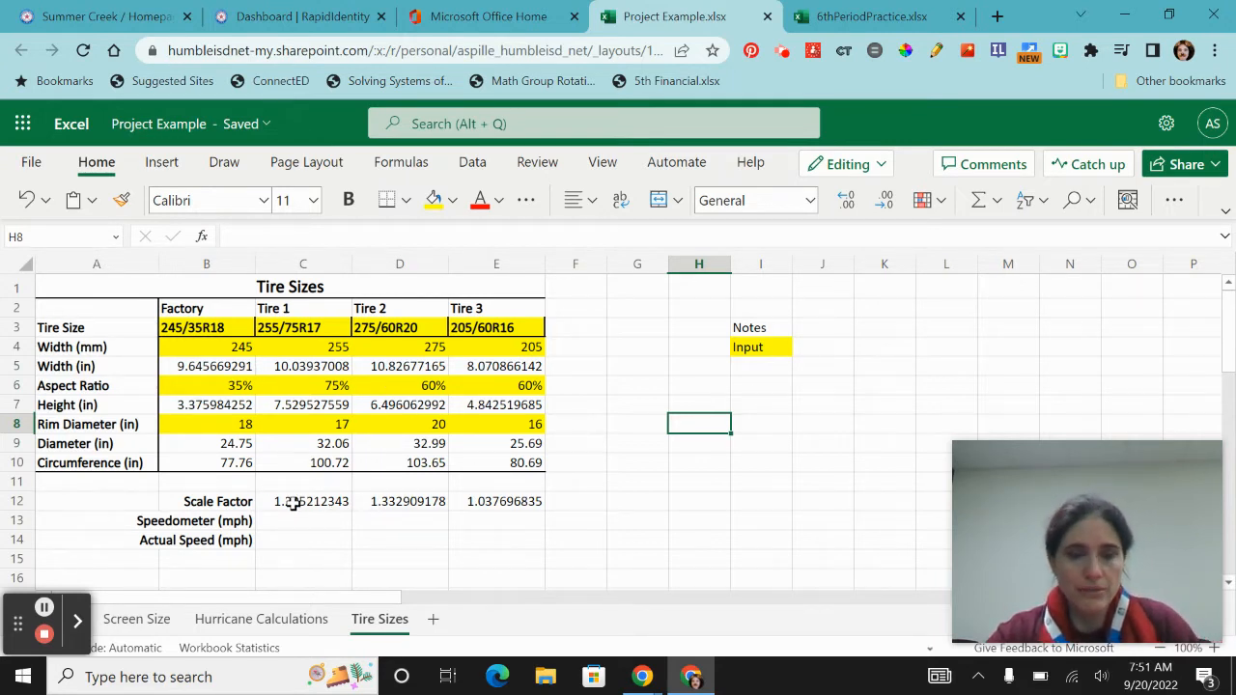
- Reduce the scale factors in C12:E12 to three decimal places
left_click_drag(293, 502, 480, 501)
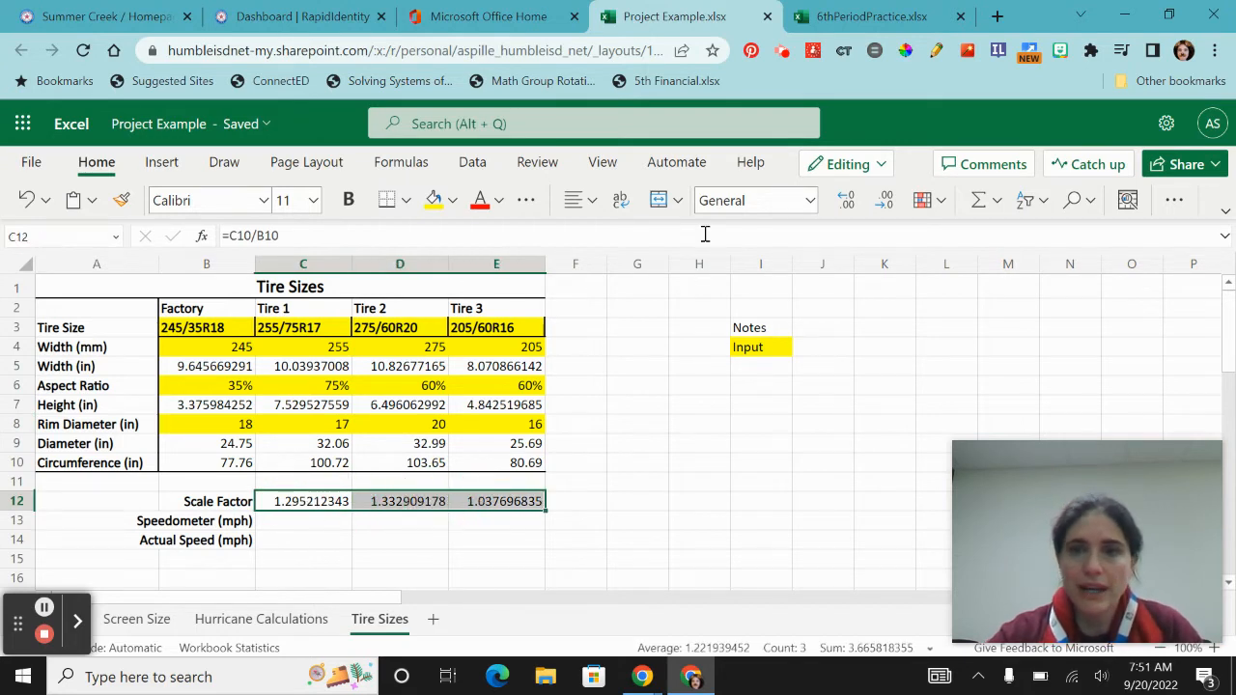
left_click(885, 210)
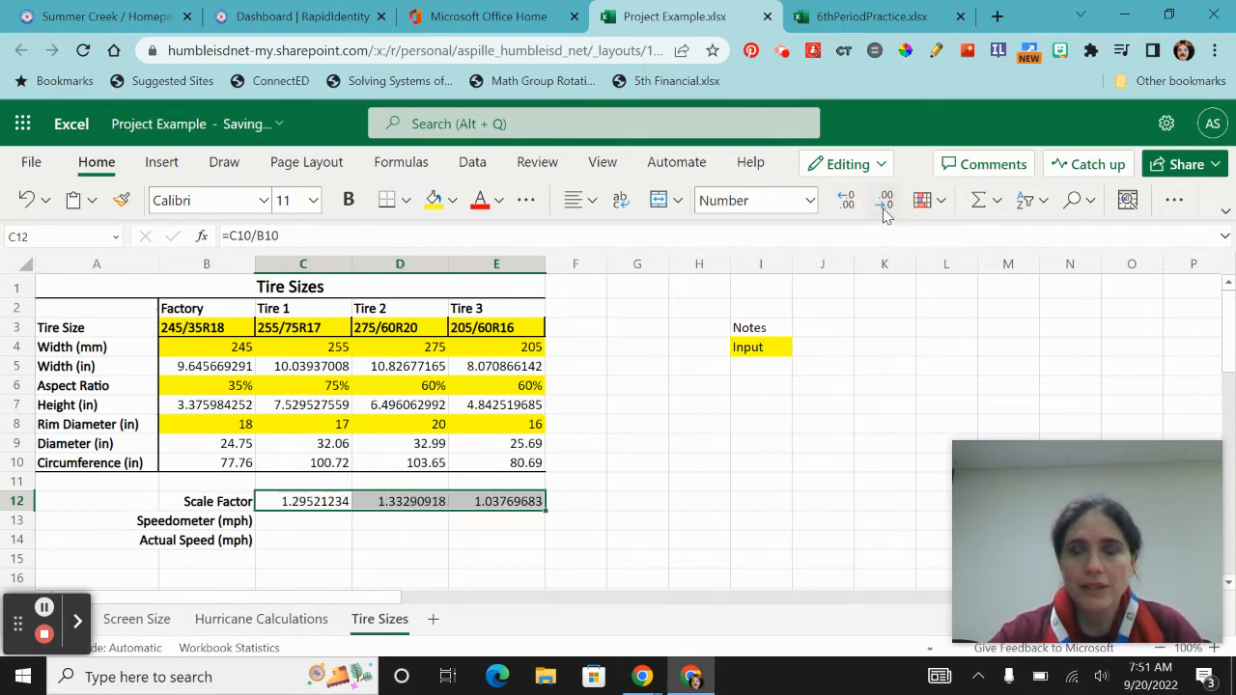
left_click(885, 210)
left_click(885, 210)
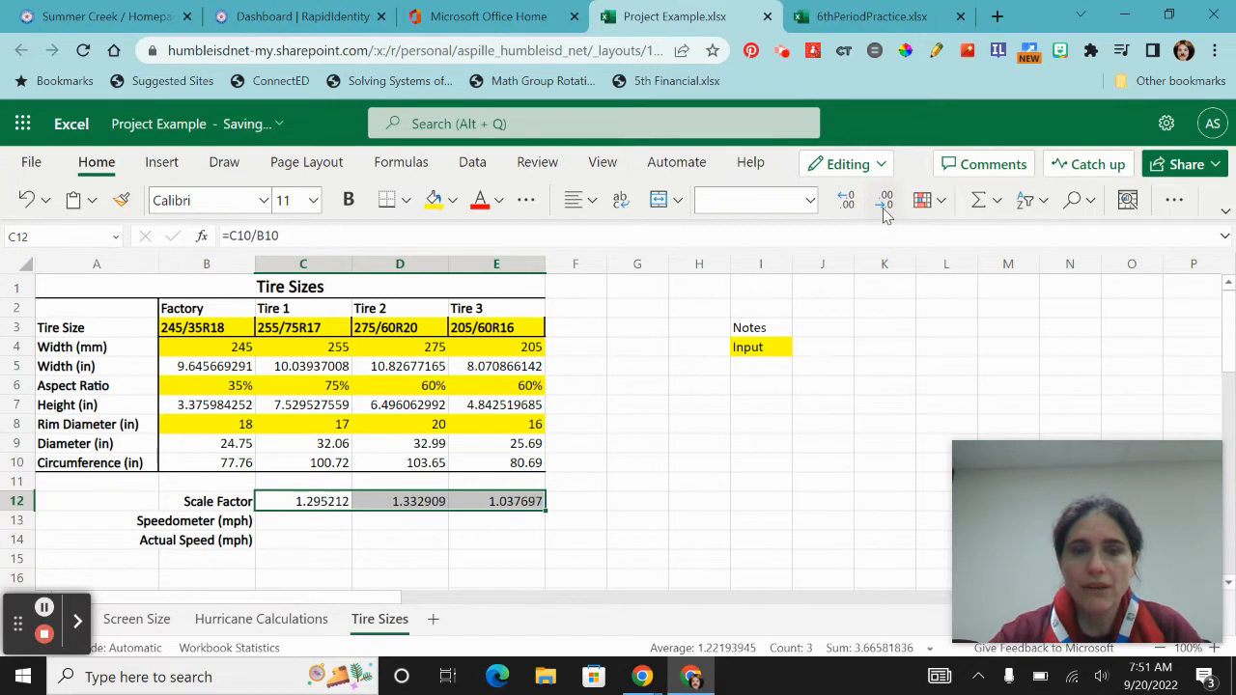
left_click(885, 210)
left_click(885, 210)
left_click(885, 211)
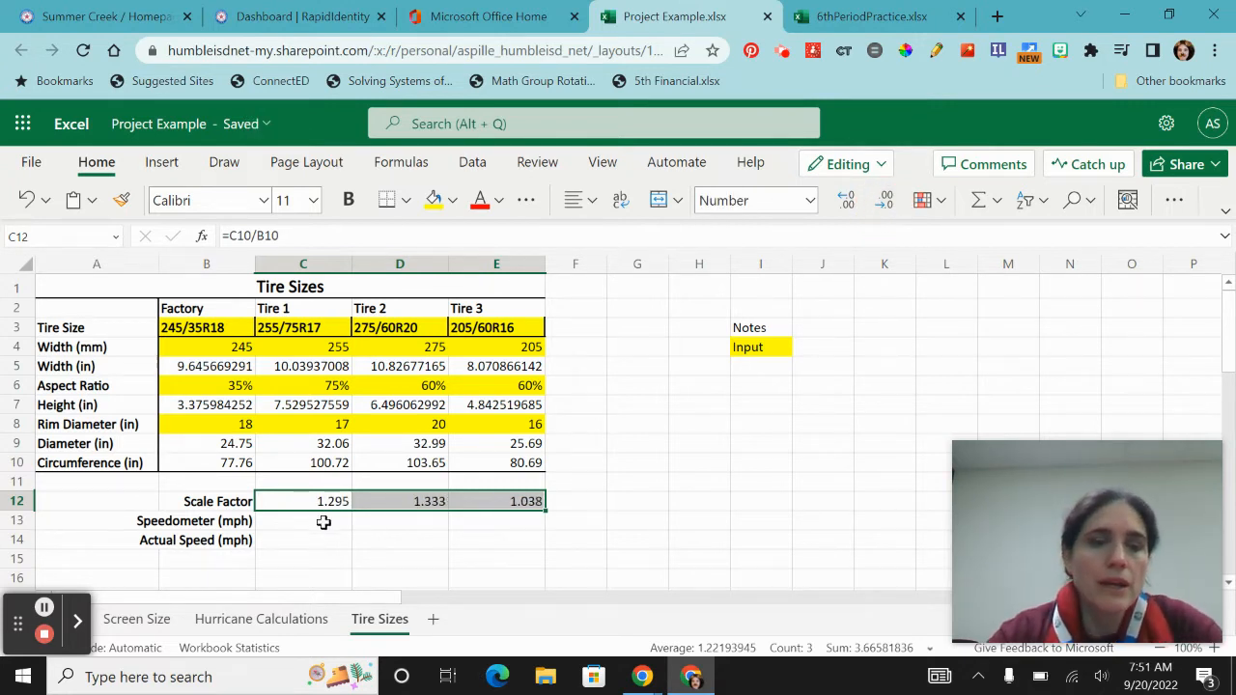
- Enter a speedometer speed of 70 in C13 and fill the cell yellow as an input
left_click(323, 519)
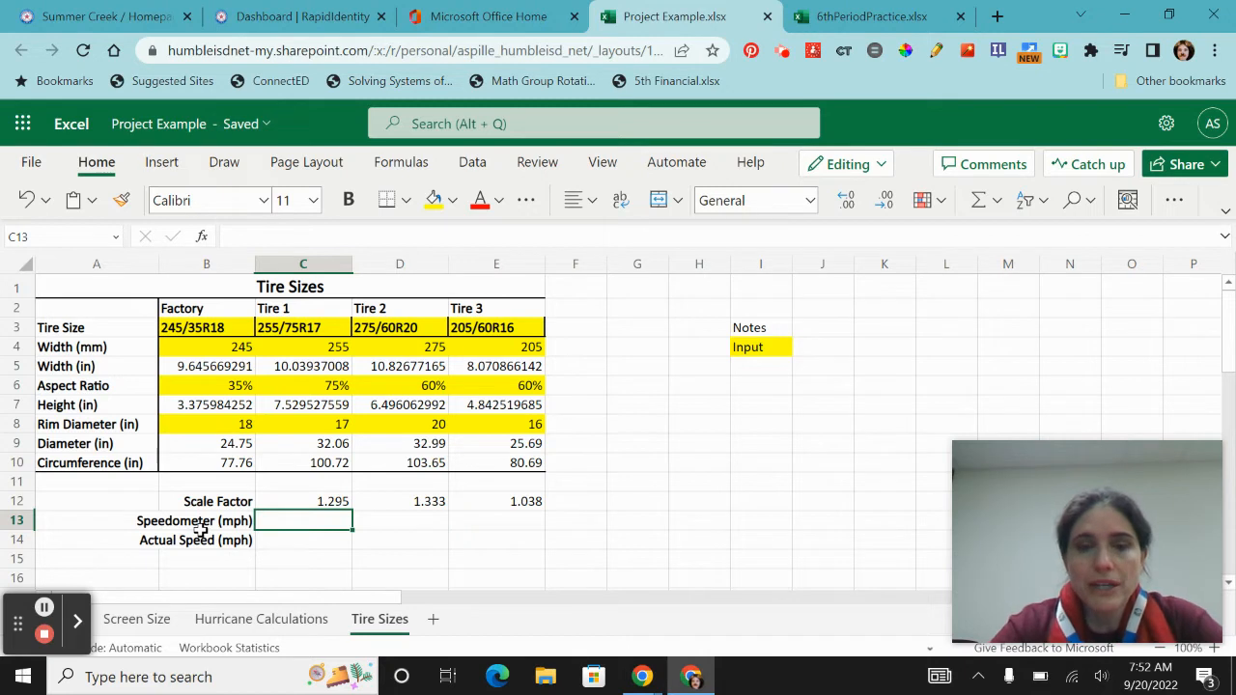
type("70")
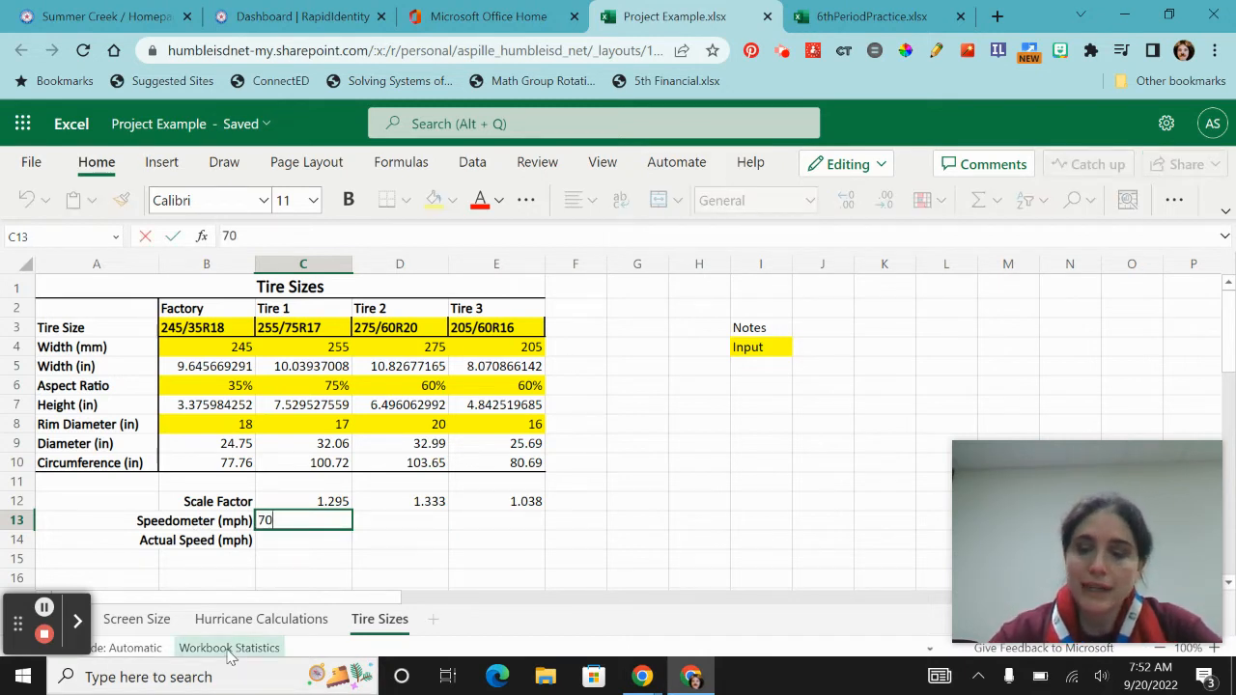
key("Return")
key("Up")
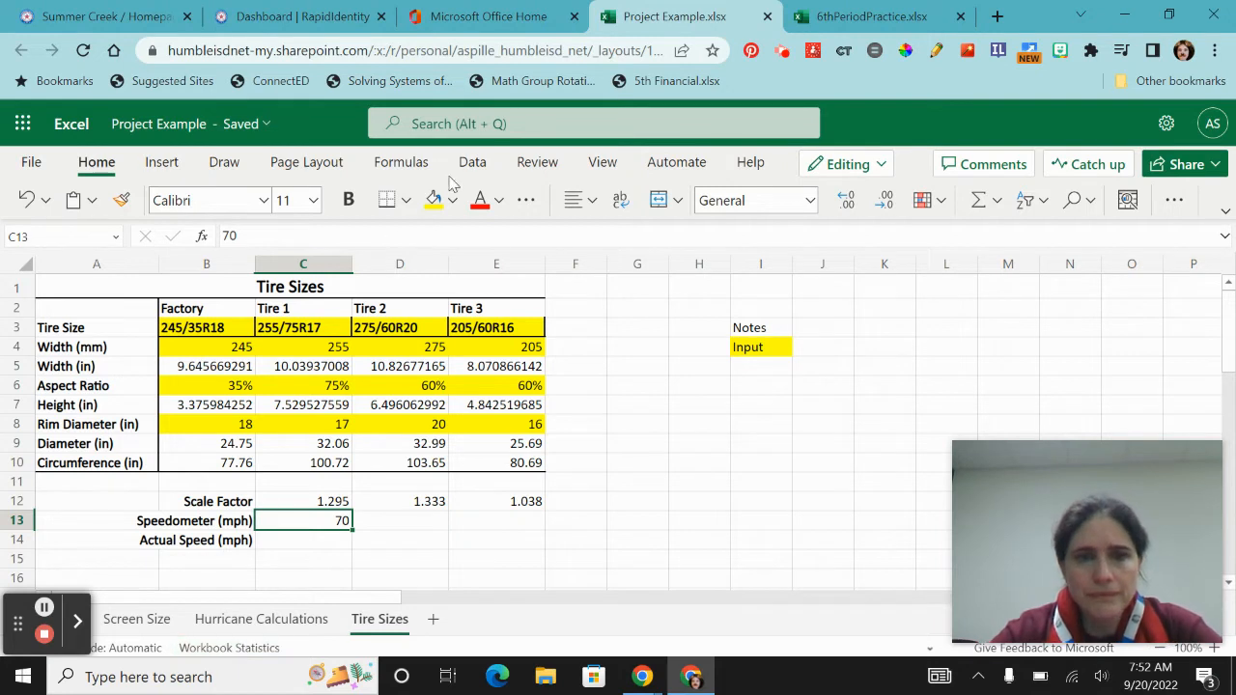
left_click(435, 203)
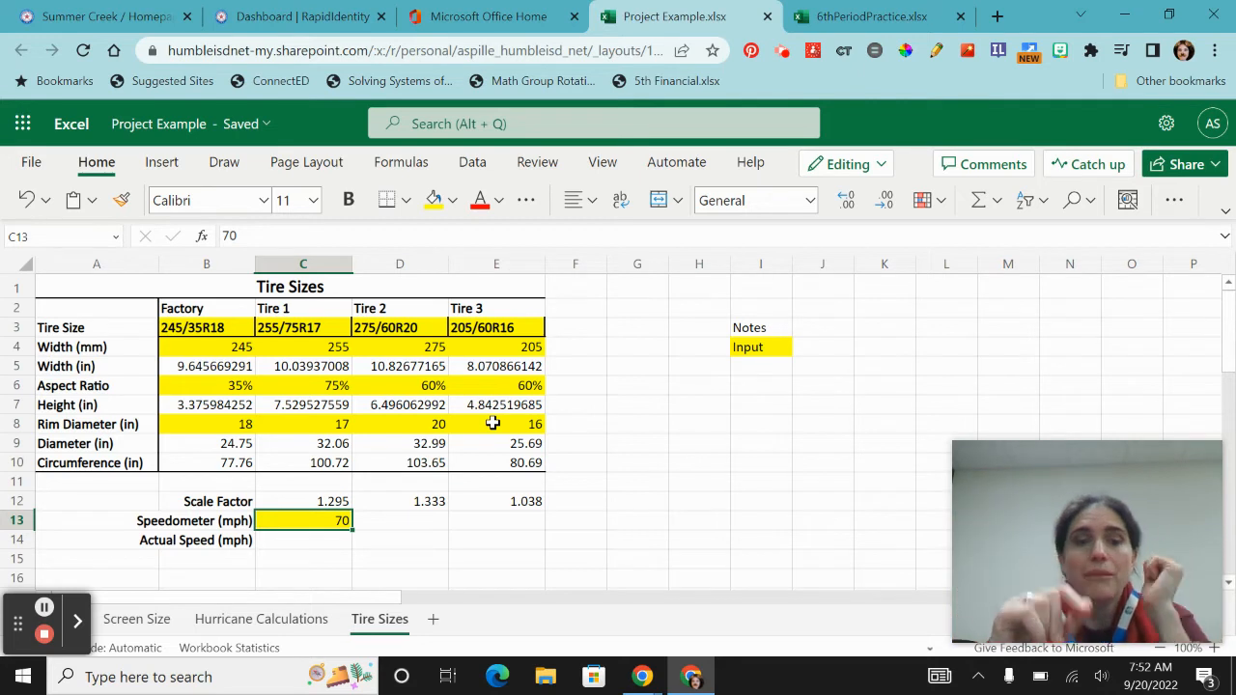
- Calculate Tire 1's actual speed in C14 with the formula =C12*C13
left_click(322, 539)
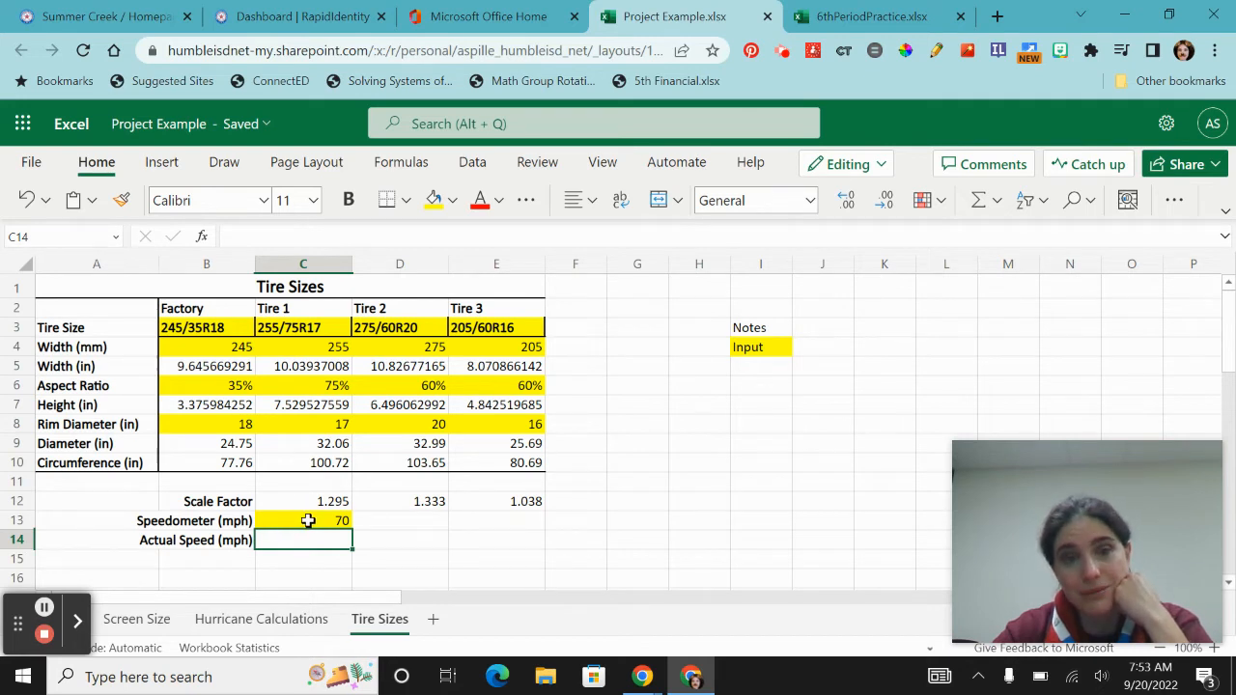
type("=")
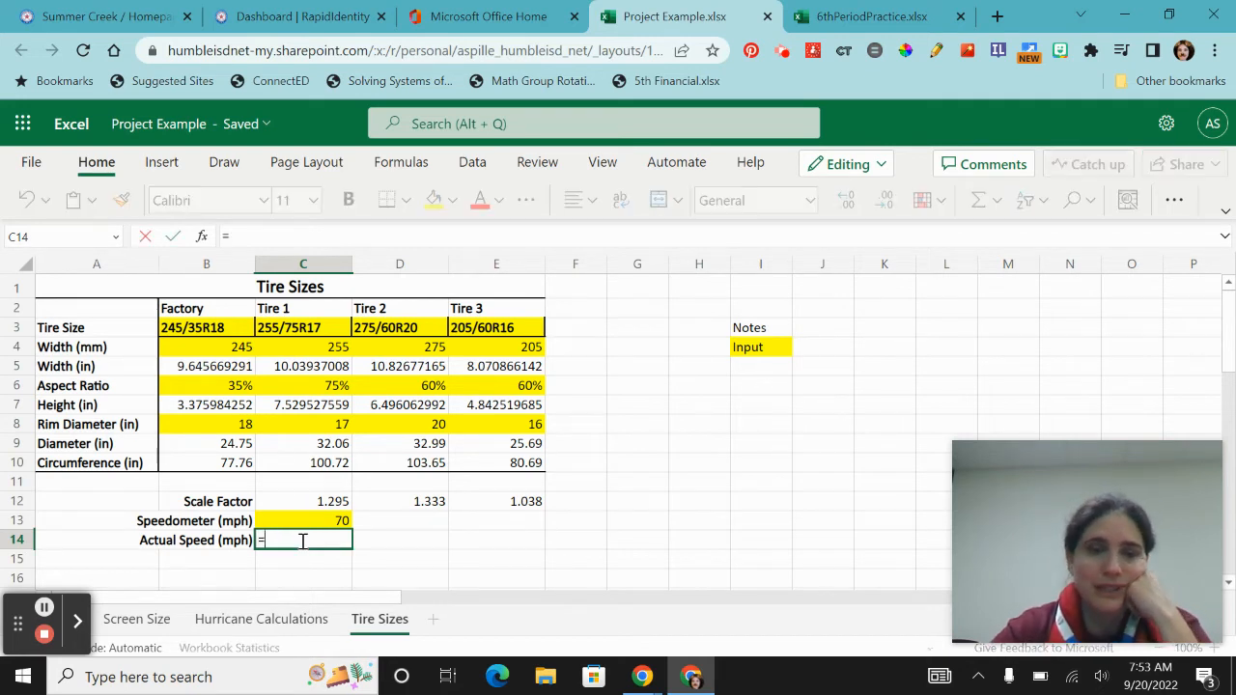
left_click(293, 499)
type("*")
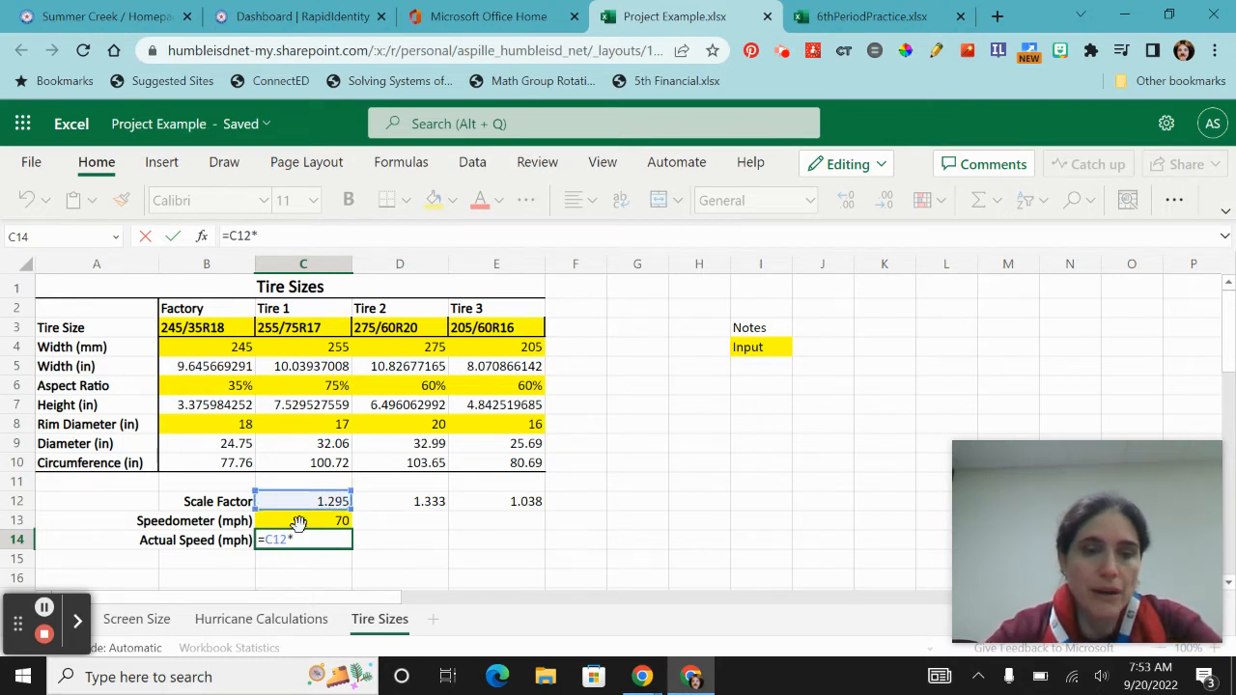
left_click(299, 523)
key("Return")
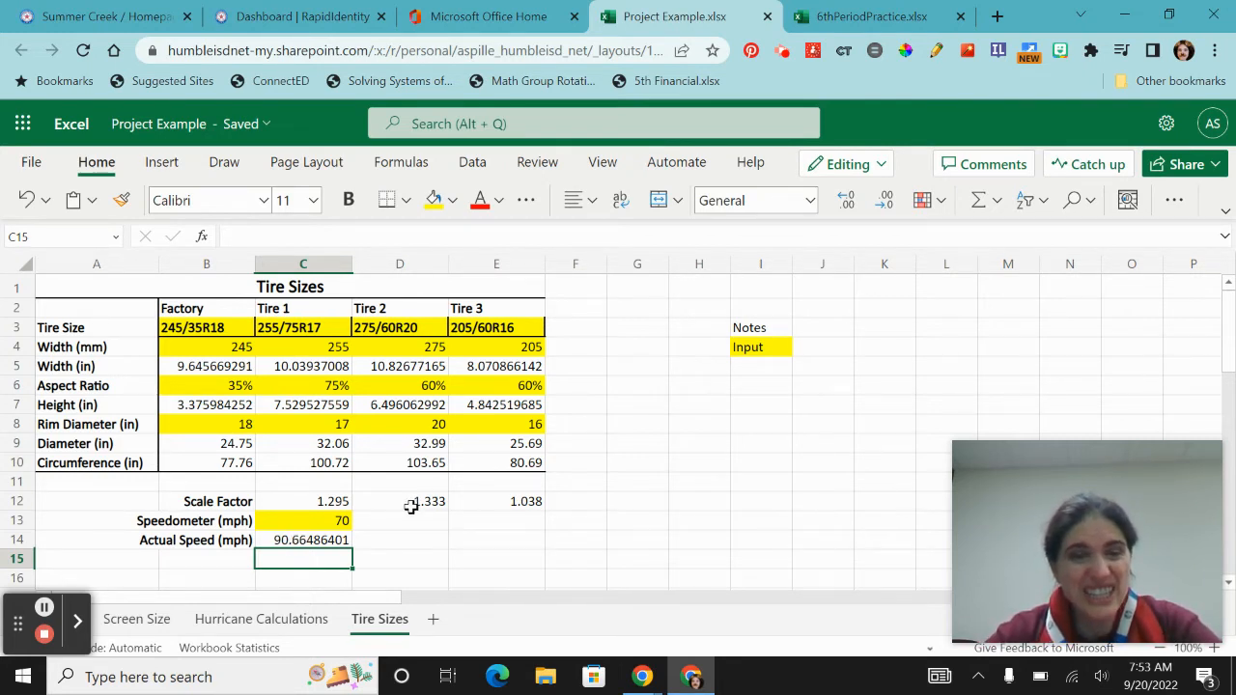
- Calculate Tire 2's actual speed in D14 with the formula =D12*C13
left_click(404, 546)
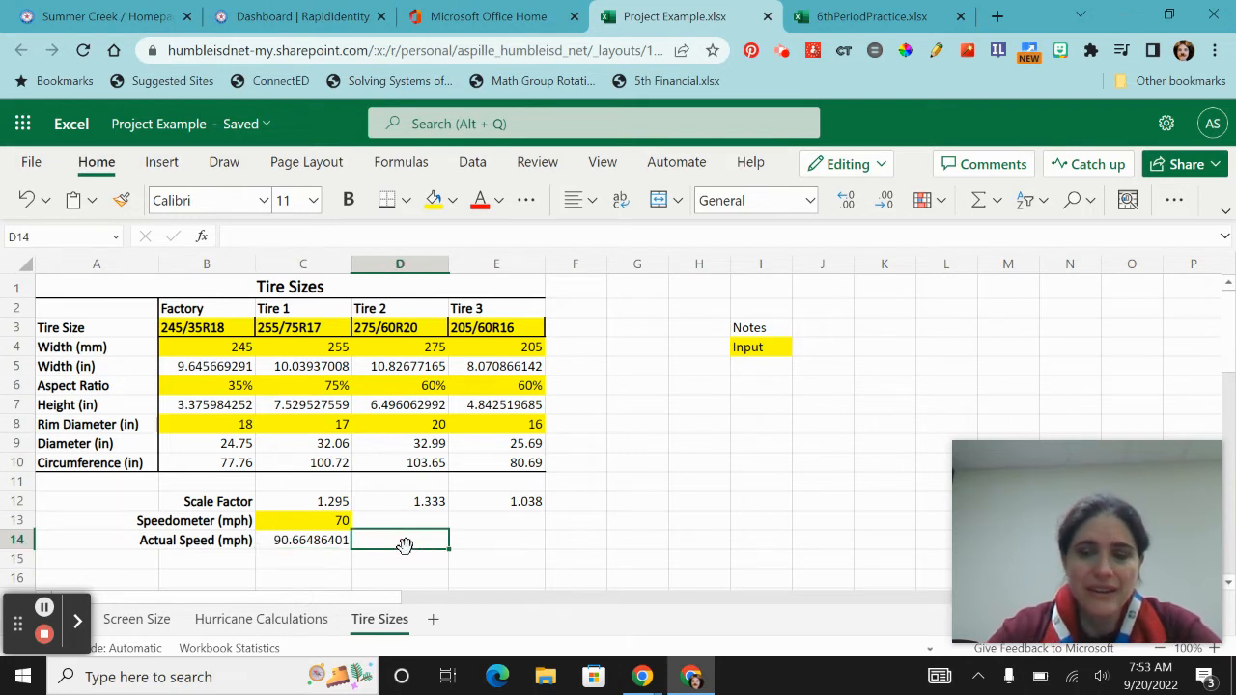
type("=")
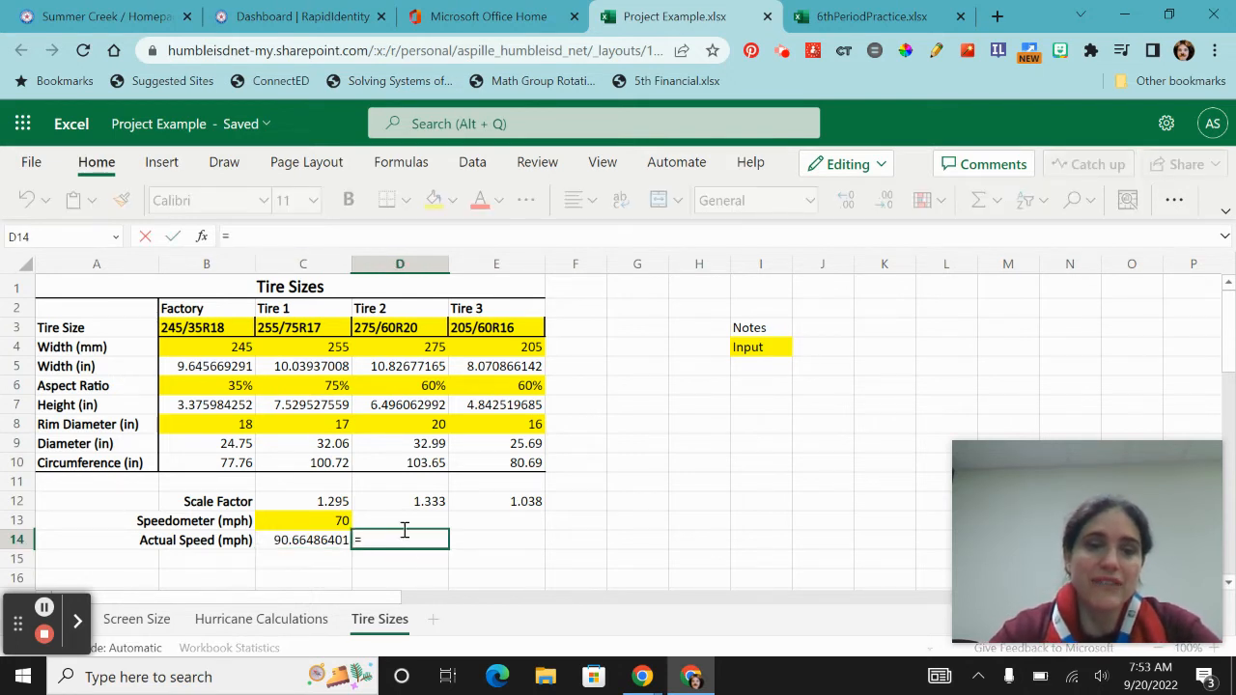
left_click(400, 500)
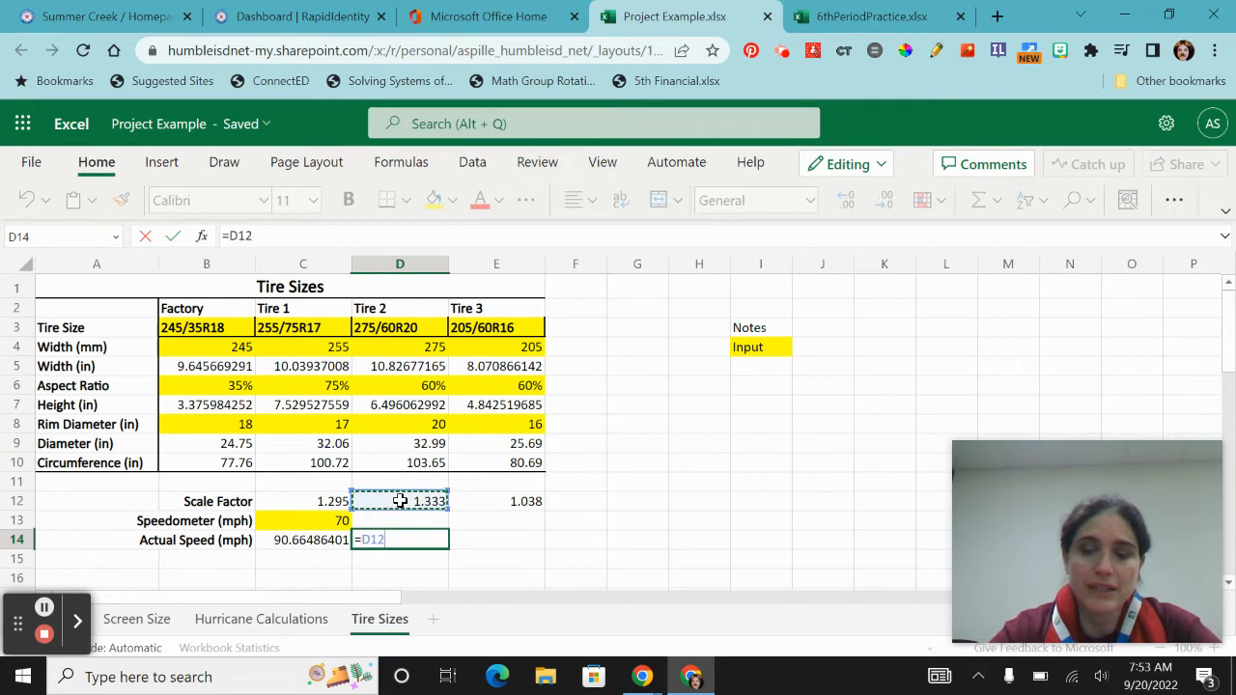
type("*")
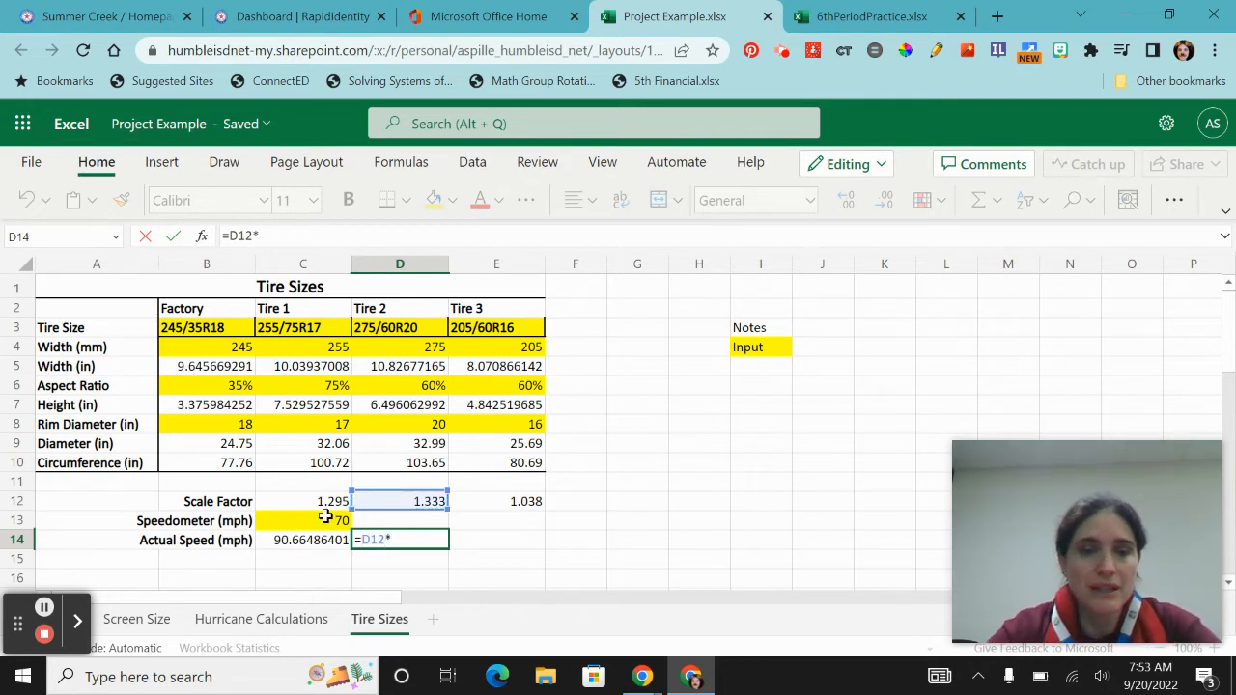
left_click(305, 520)
key("Return")
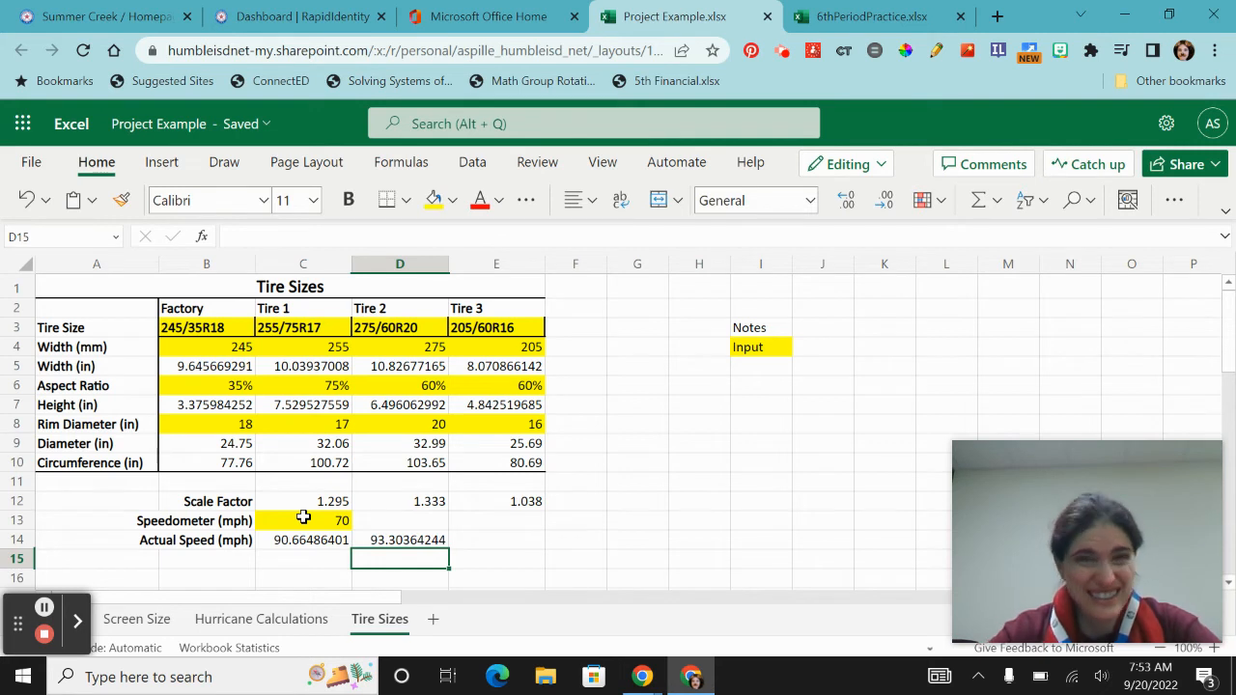
- Calculate Tire 3's actual speed in E14 with the formula =E12*C13
left_click(480, 542)
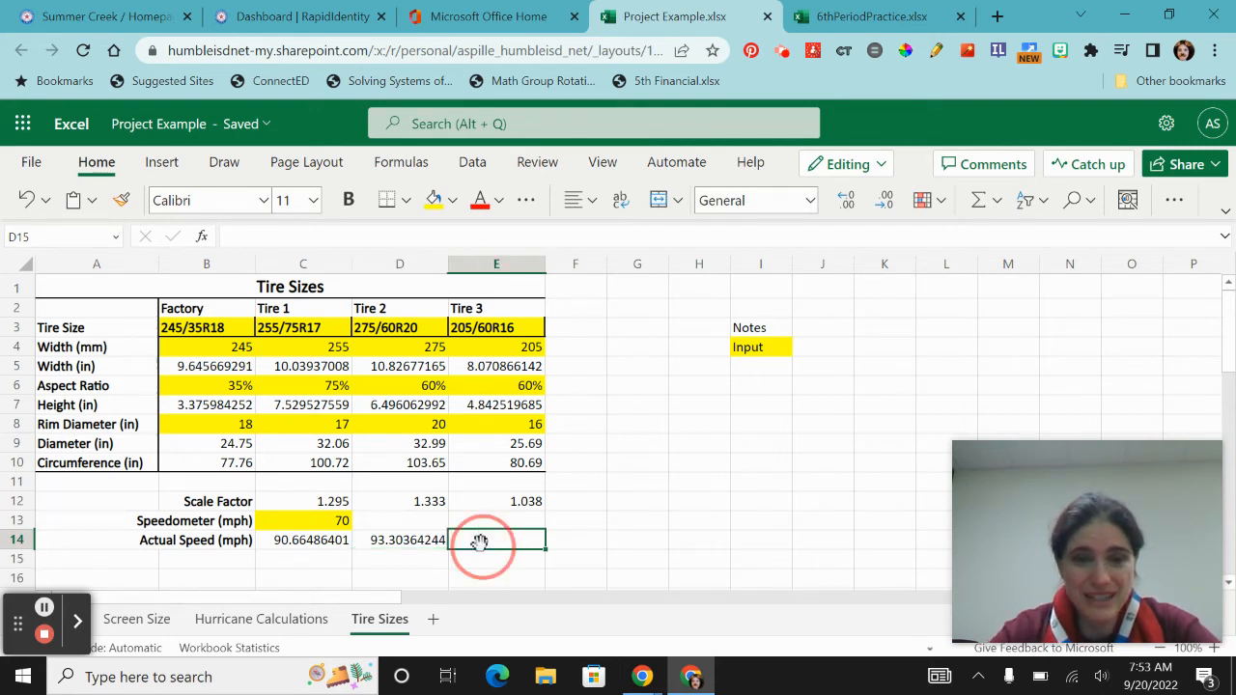
type("=")
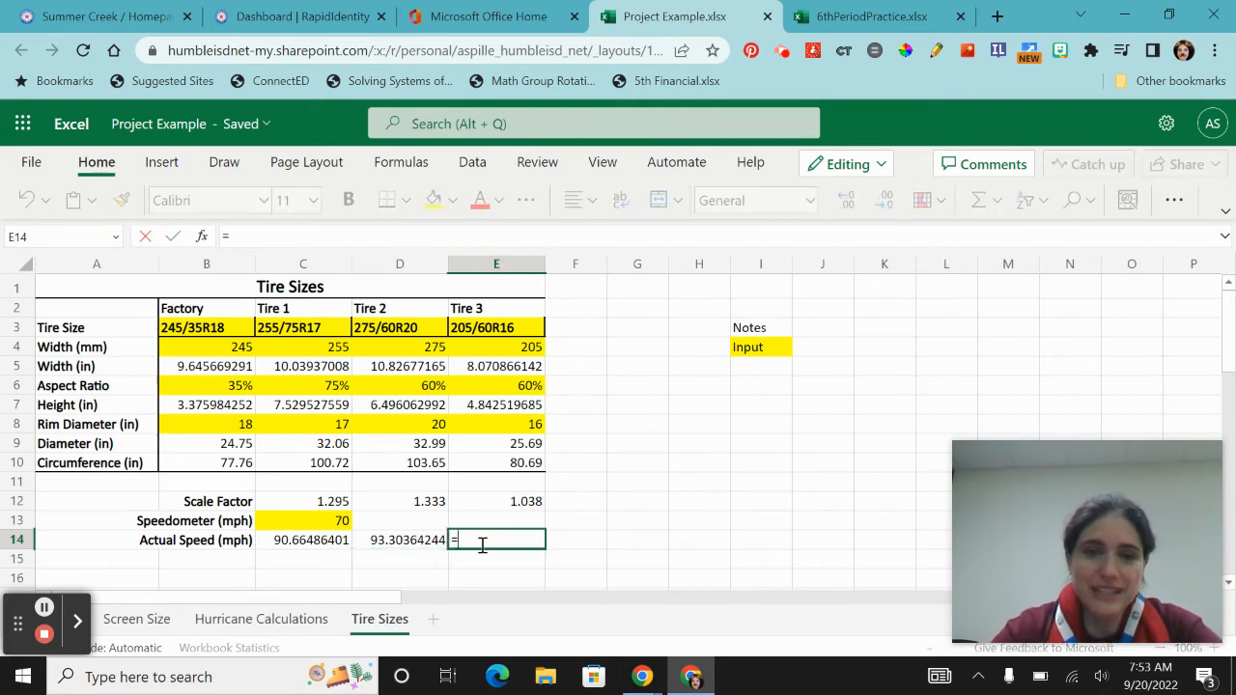
left_click(509, 502)
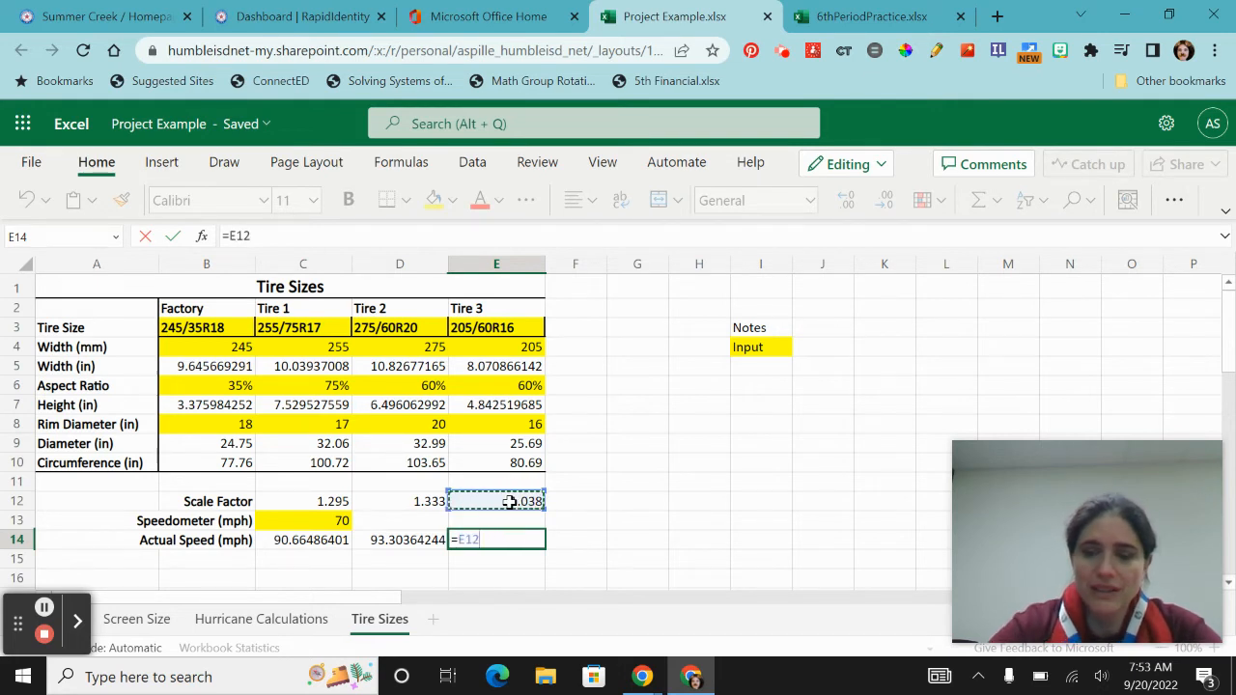
type("*")
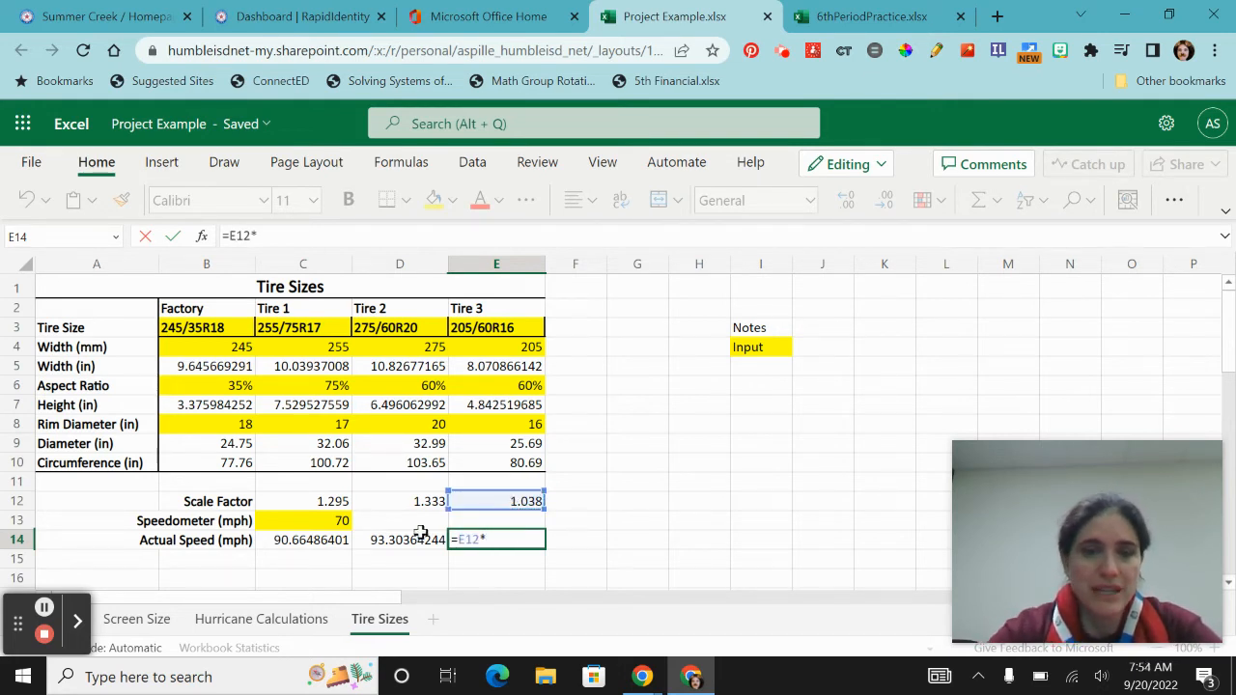
left_click(296, 521)
key("Return")
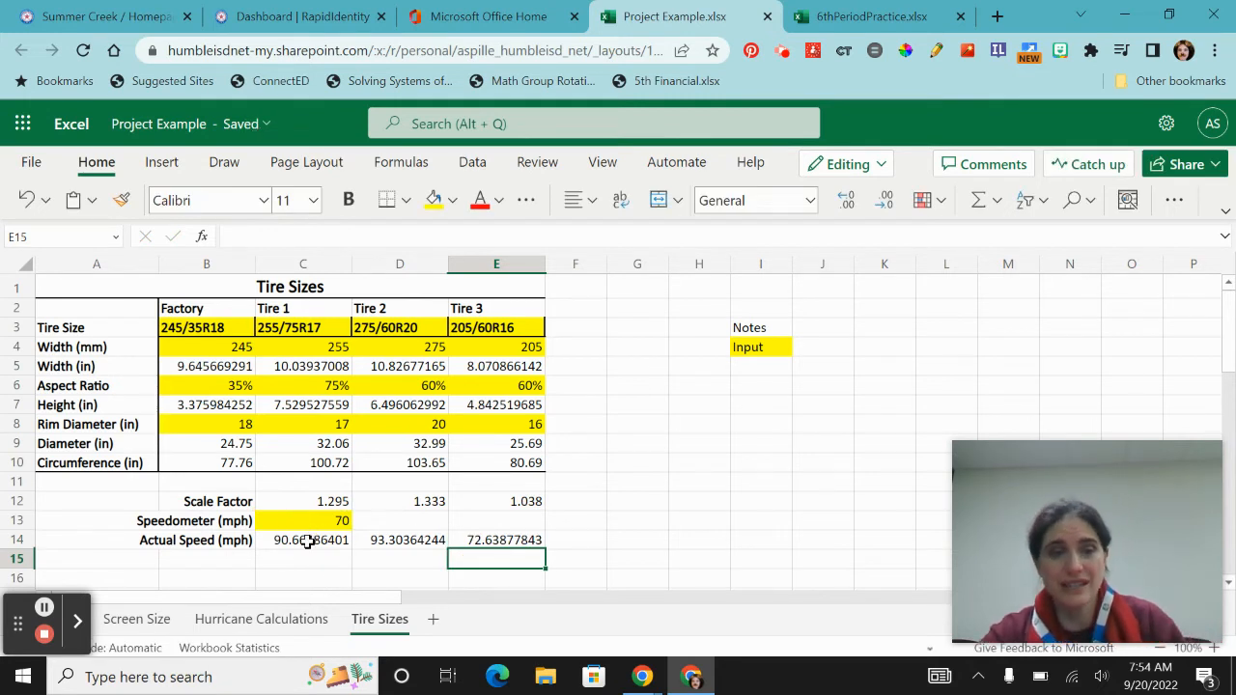
- Format the actual speeds in C14:E14 as whole numbers with no decimal places
left_click_drag(307, 542, 496, 539)
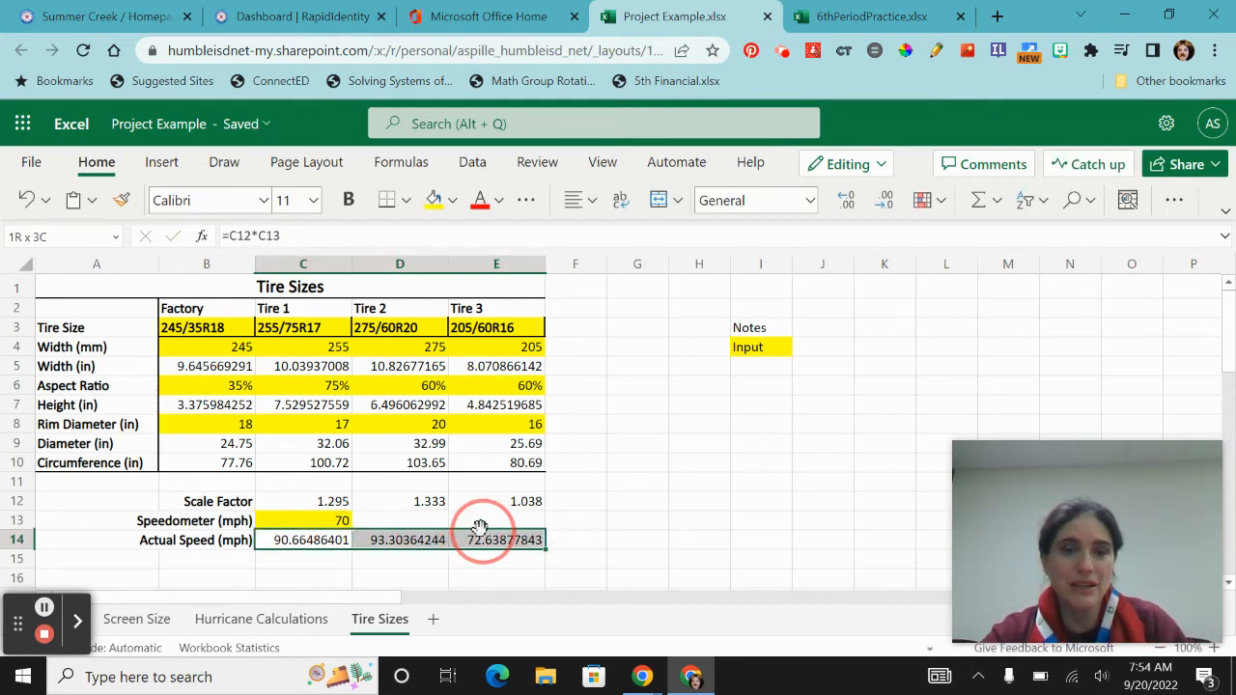
left_click(886, 201)
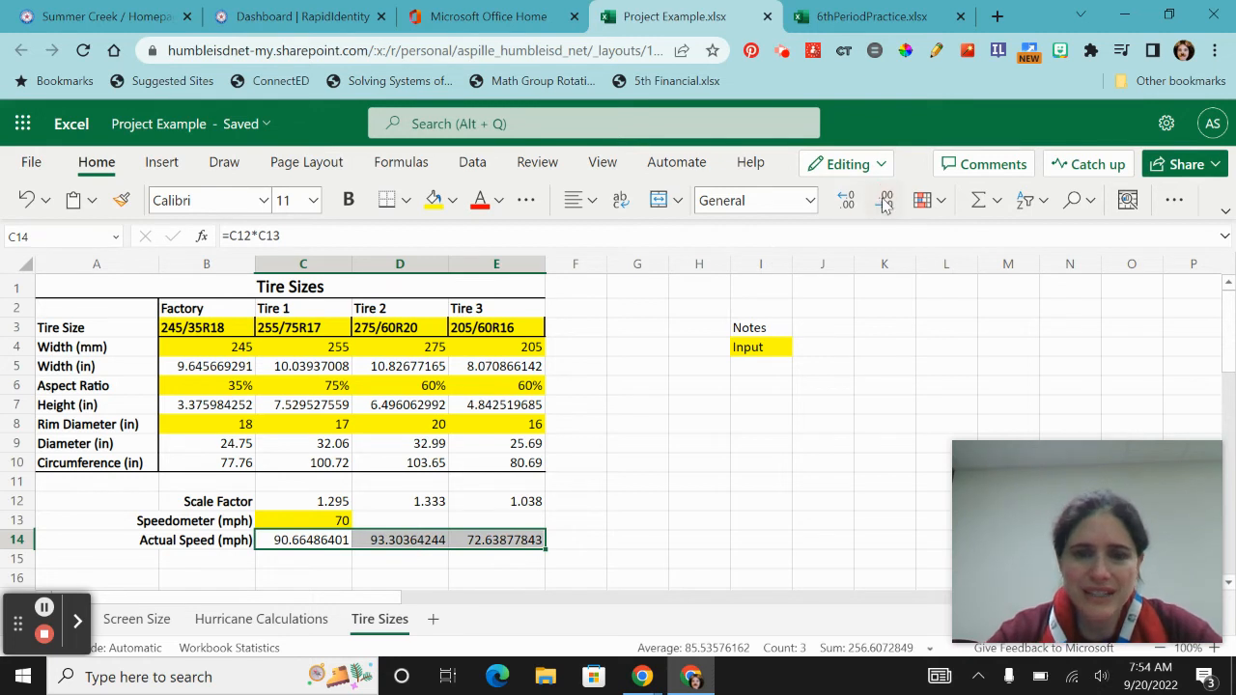
left_click(886, 201)
left_click(885, 201)
left_click(886, 201)
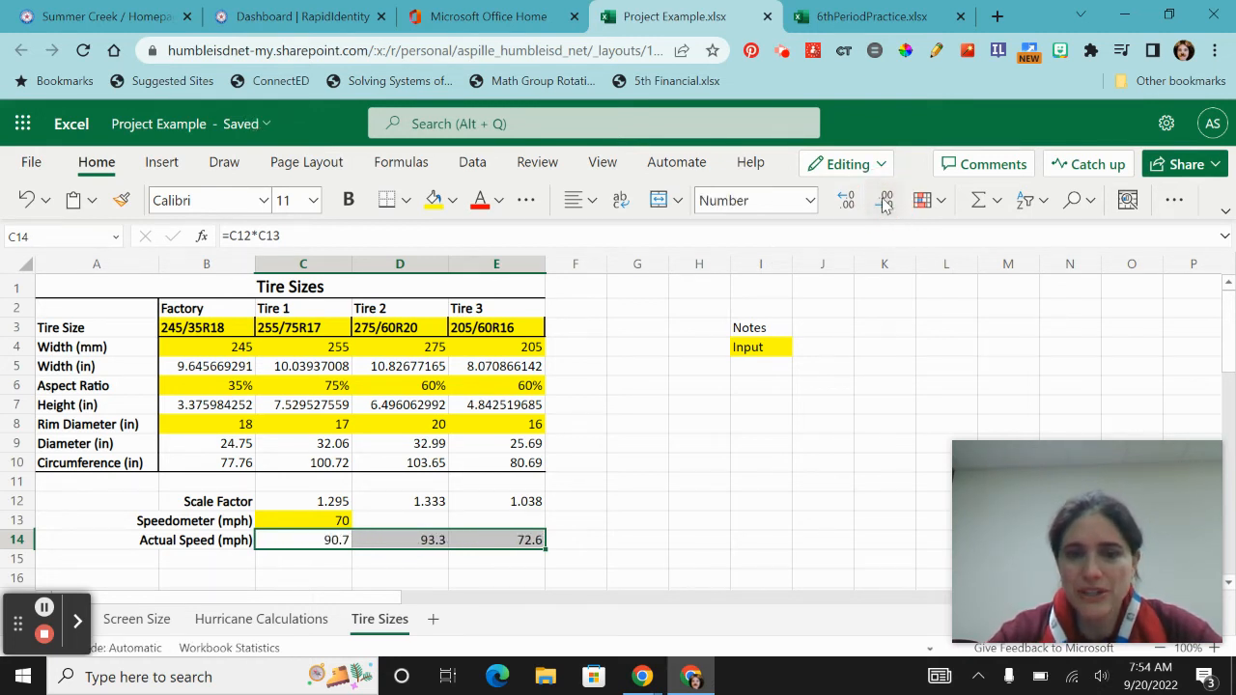
left_click(885, 201)
left_click(885, 201)
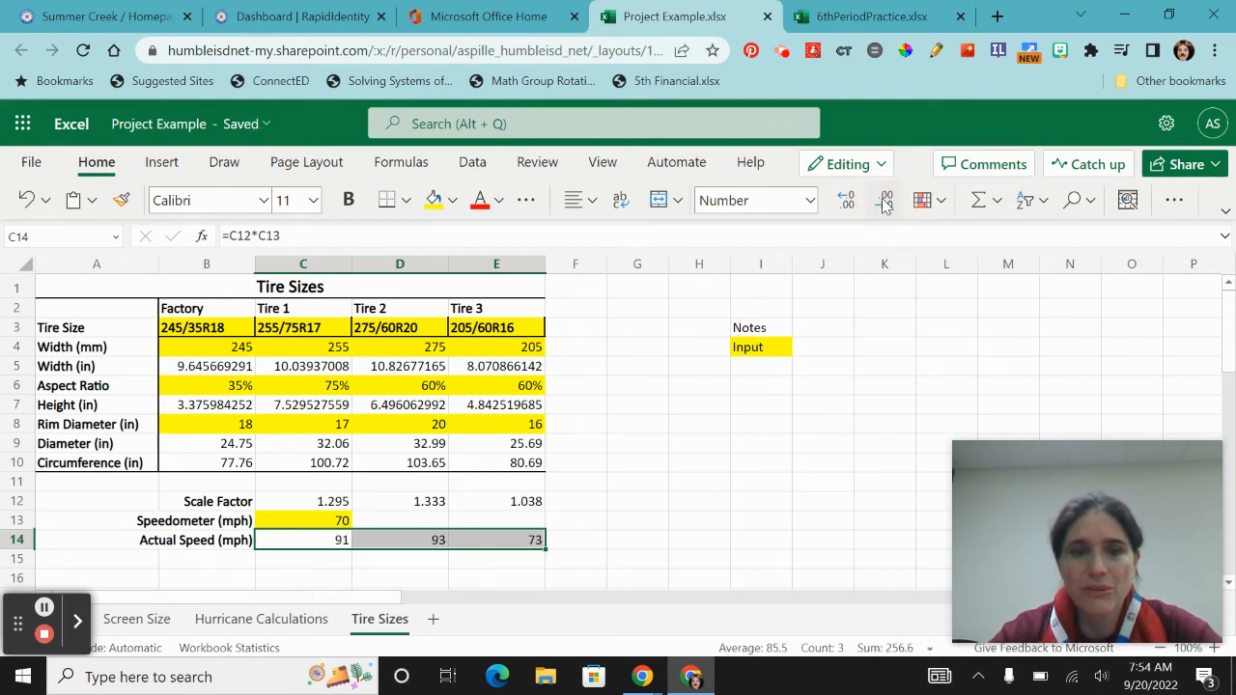
left_click(649, 499)
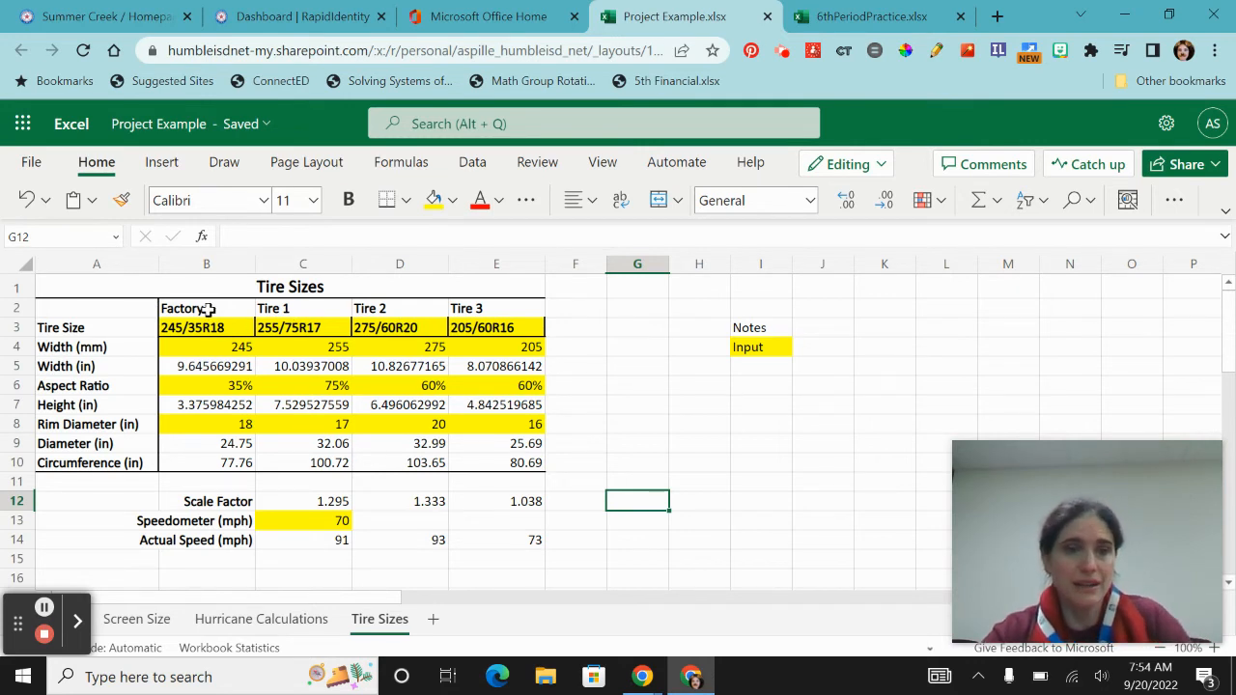
- Add a right border to each tire column in rows 2 to 10, from B2:B10 through E2:E10
left_click_drag(207, 308, 205, 464)
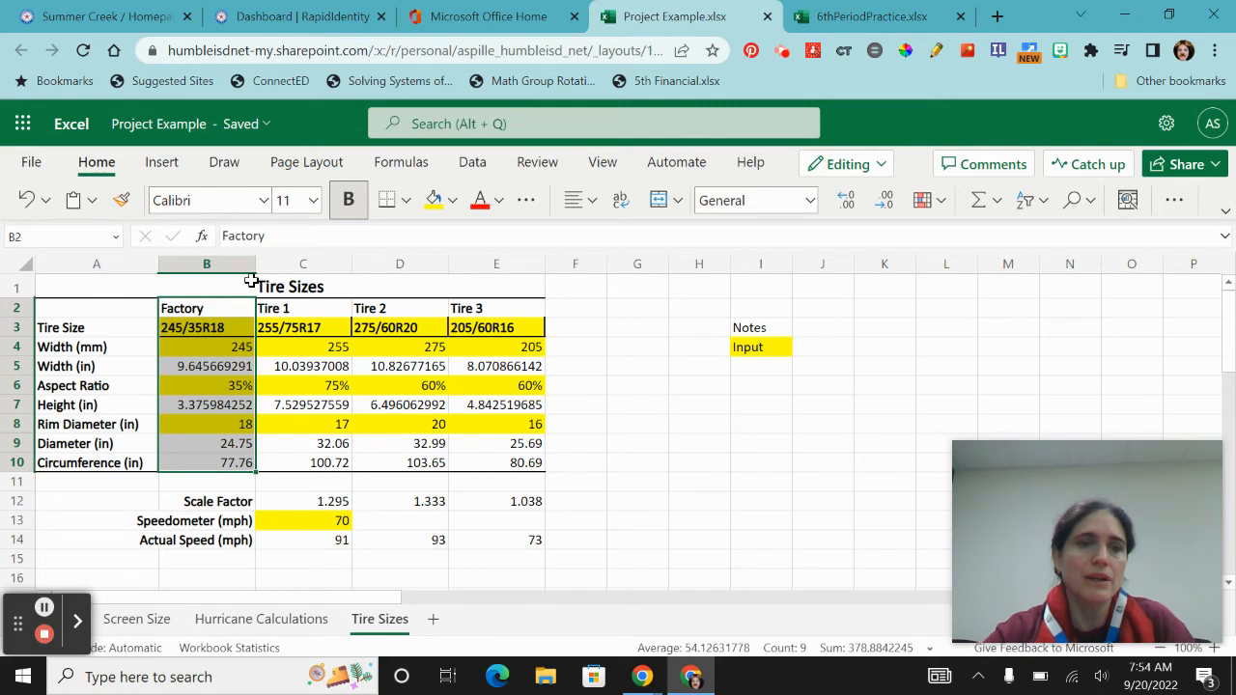
left_click(409, 200)
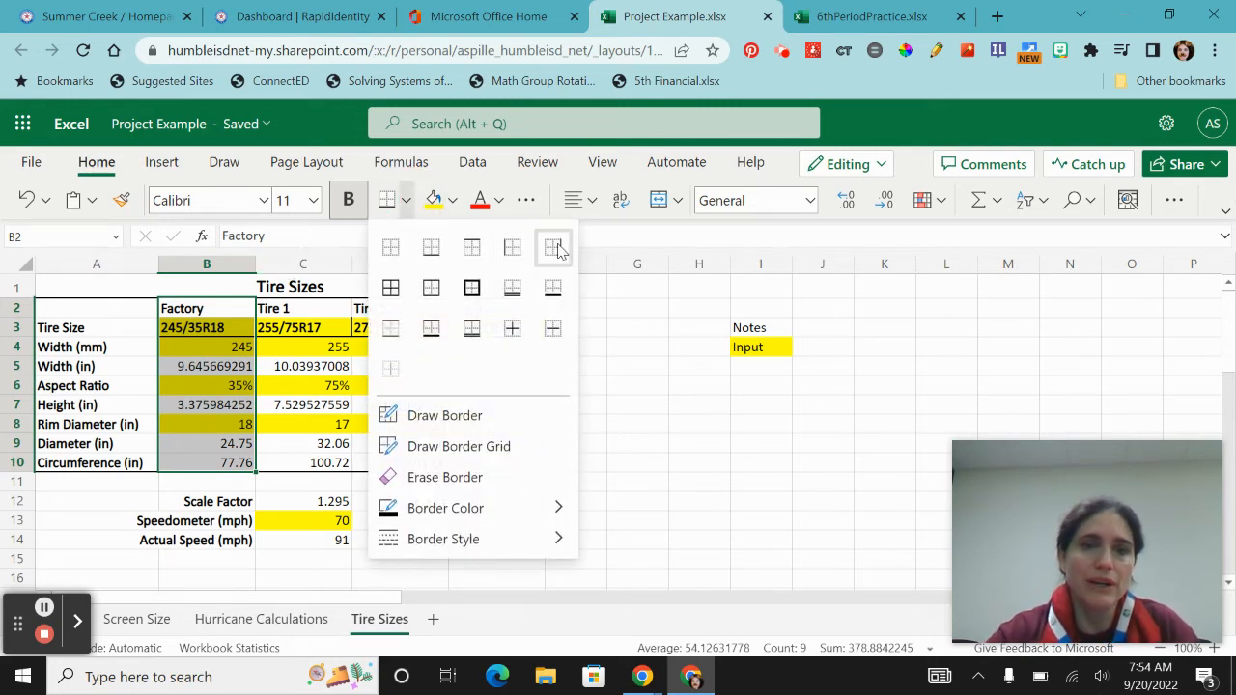
left_click(554, 246)
left_click_drag(319, 309, 317, 461)
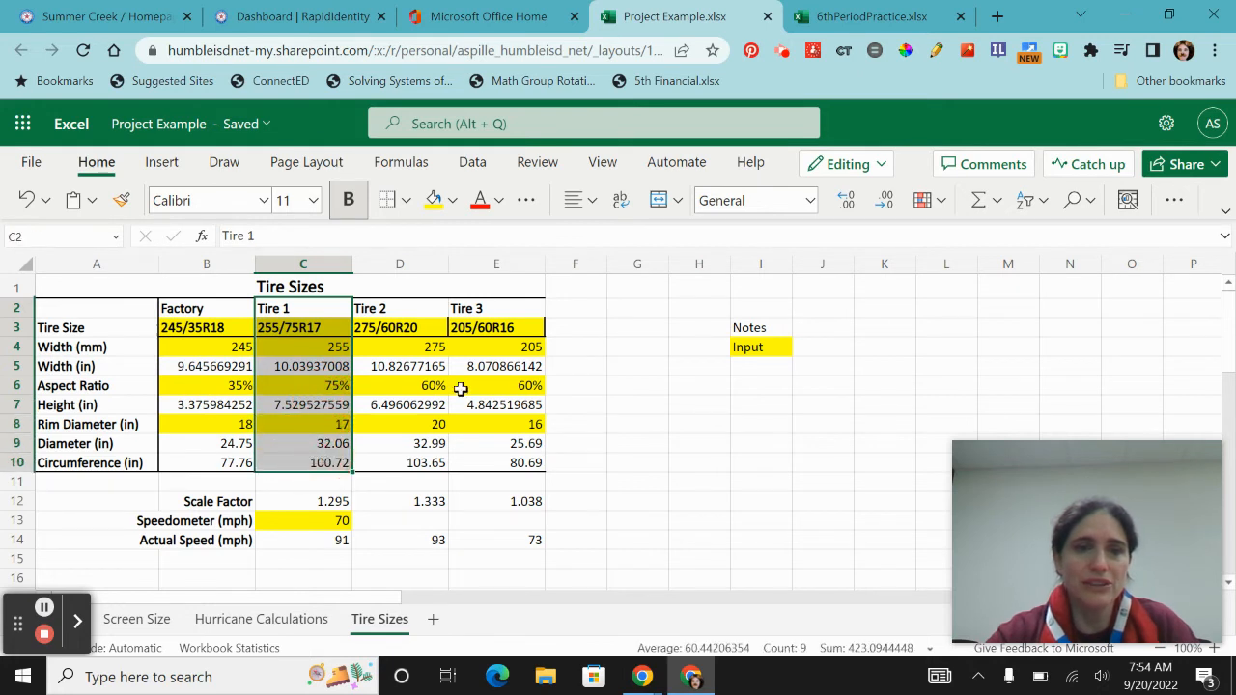
left_click(384, 200)
left_click_drag(405, 308, 412, 461)
left_click(391, 200)
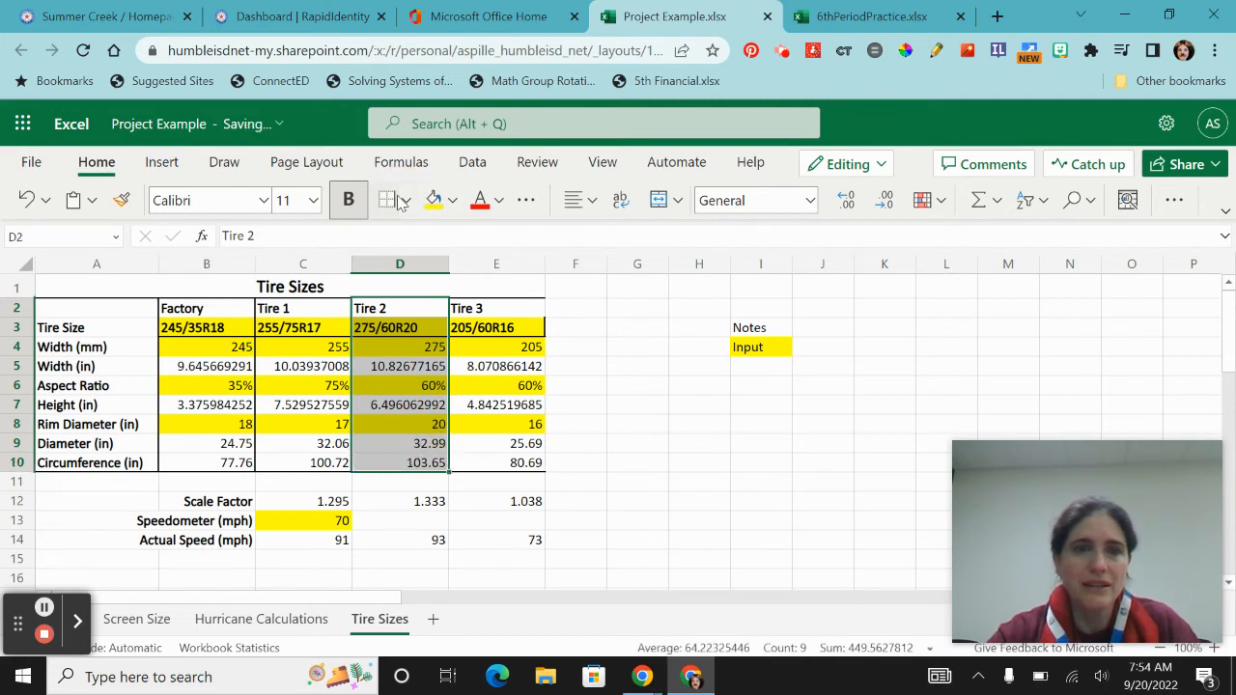
left_click_drag(467, 304, 488, 462)
left_click(390, 200)
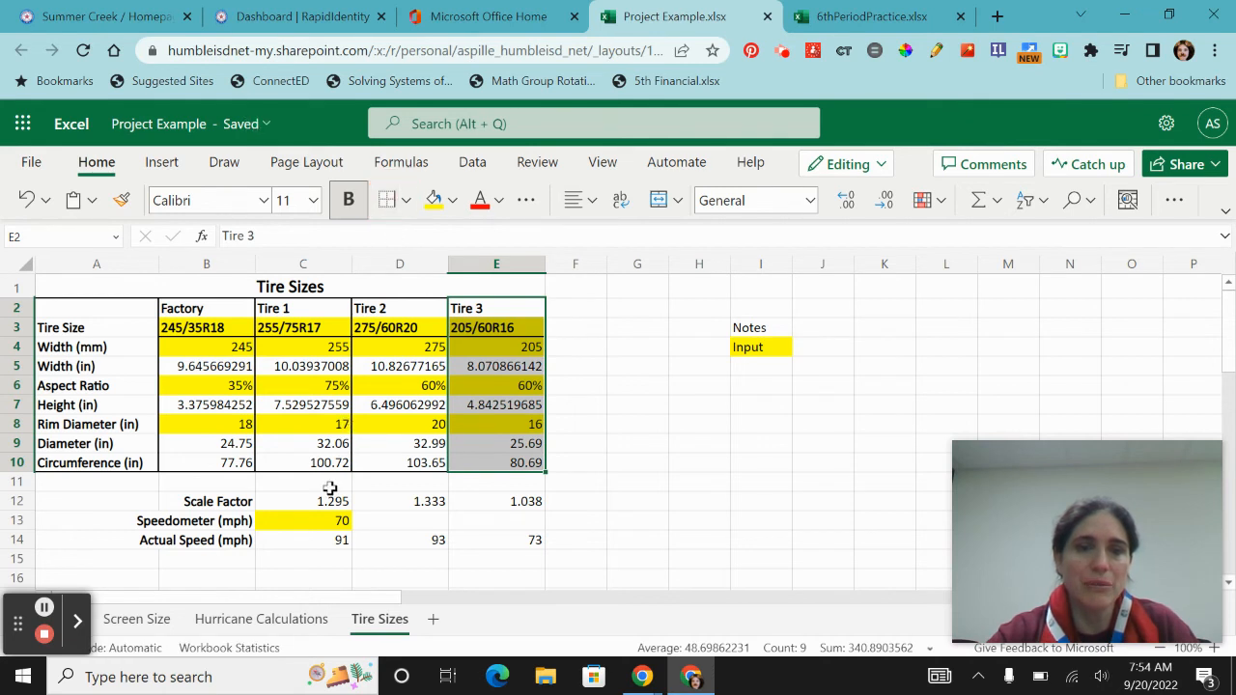
- Add a right border to each column of the speed block: C12:C14, D12:D14 and E12:E14
left_click_drag(317, 497, 307, 525)
left_click_drag(304, 542, 305, 542)
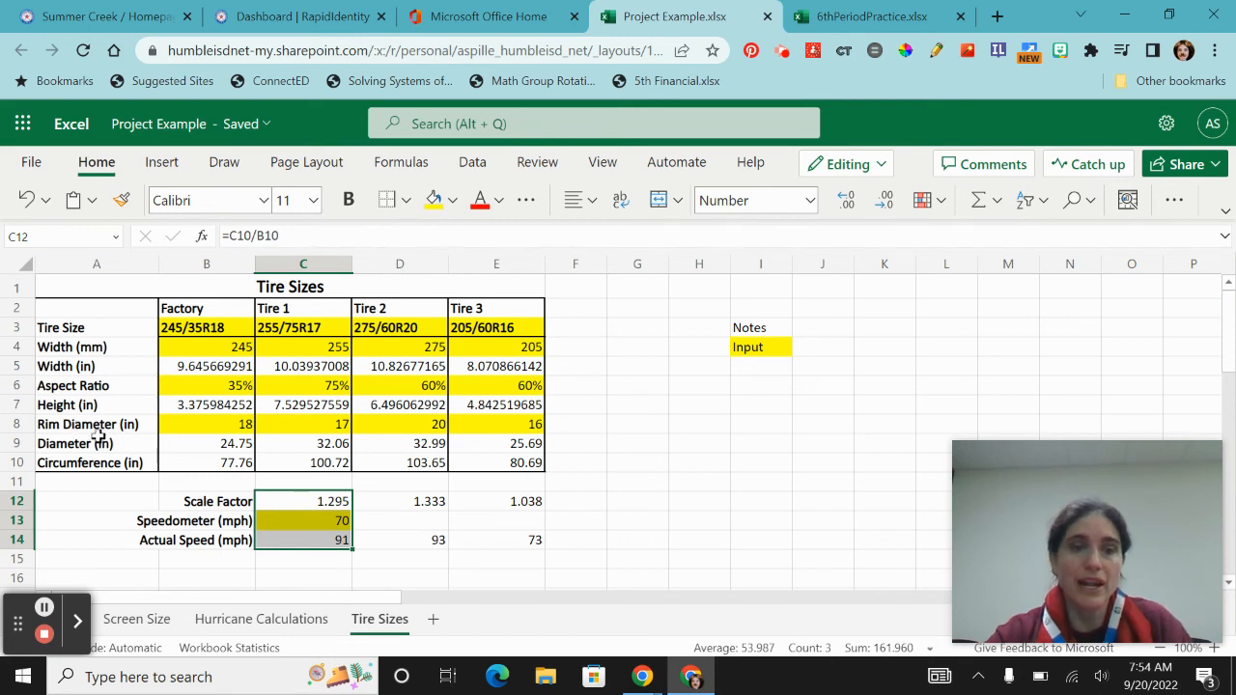
left_click_drag(406, 506, 401, 540)
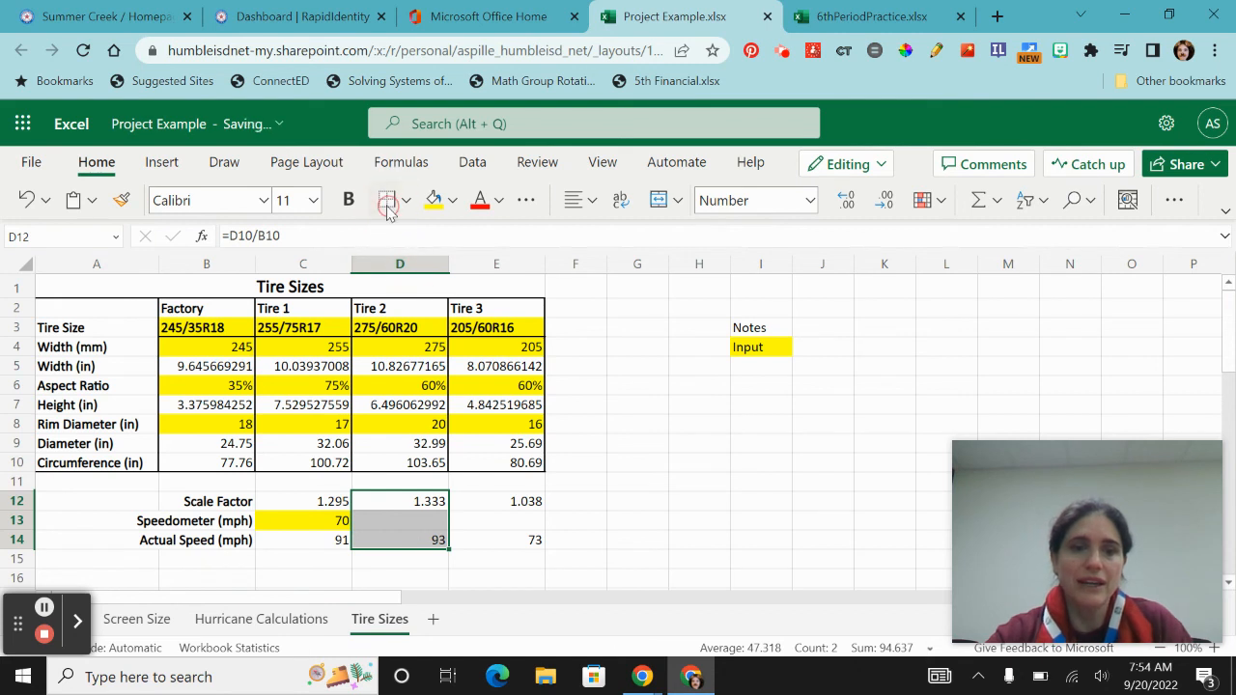
left_click_drag(480, 495, 483, 541)
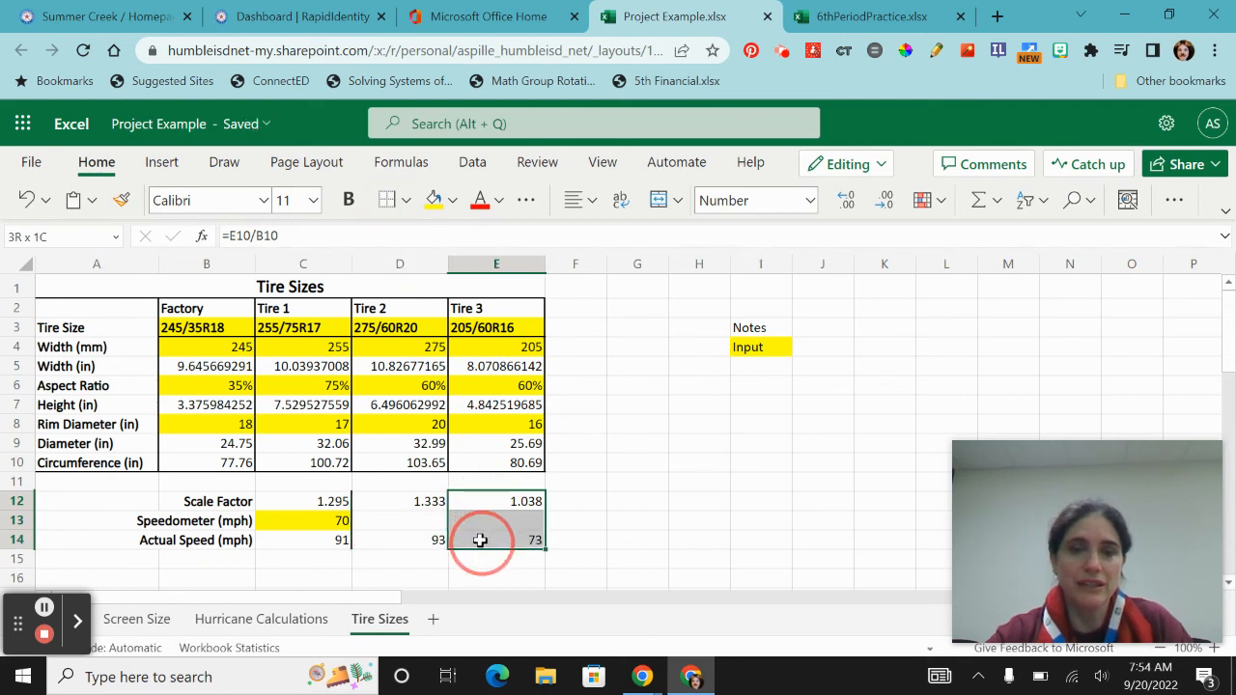